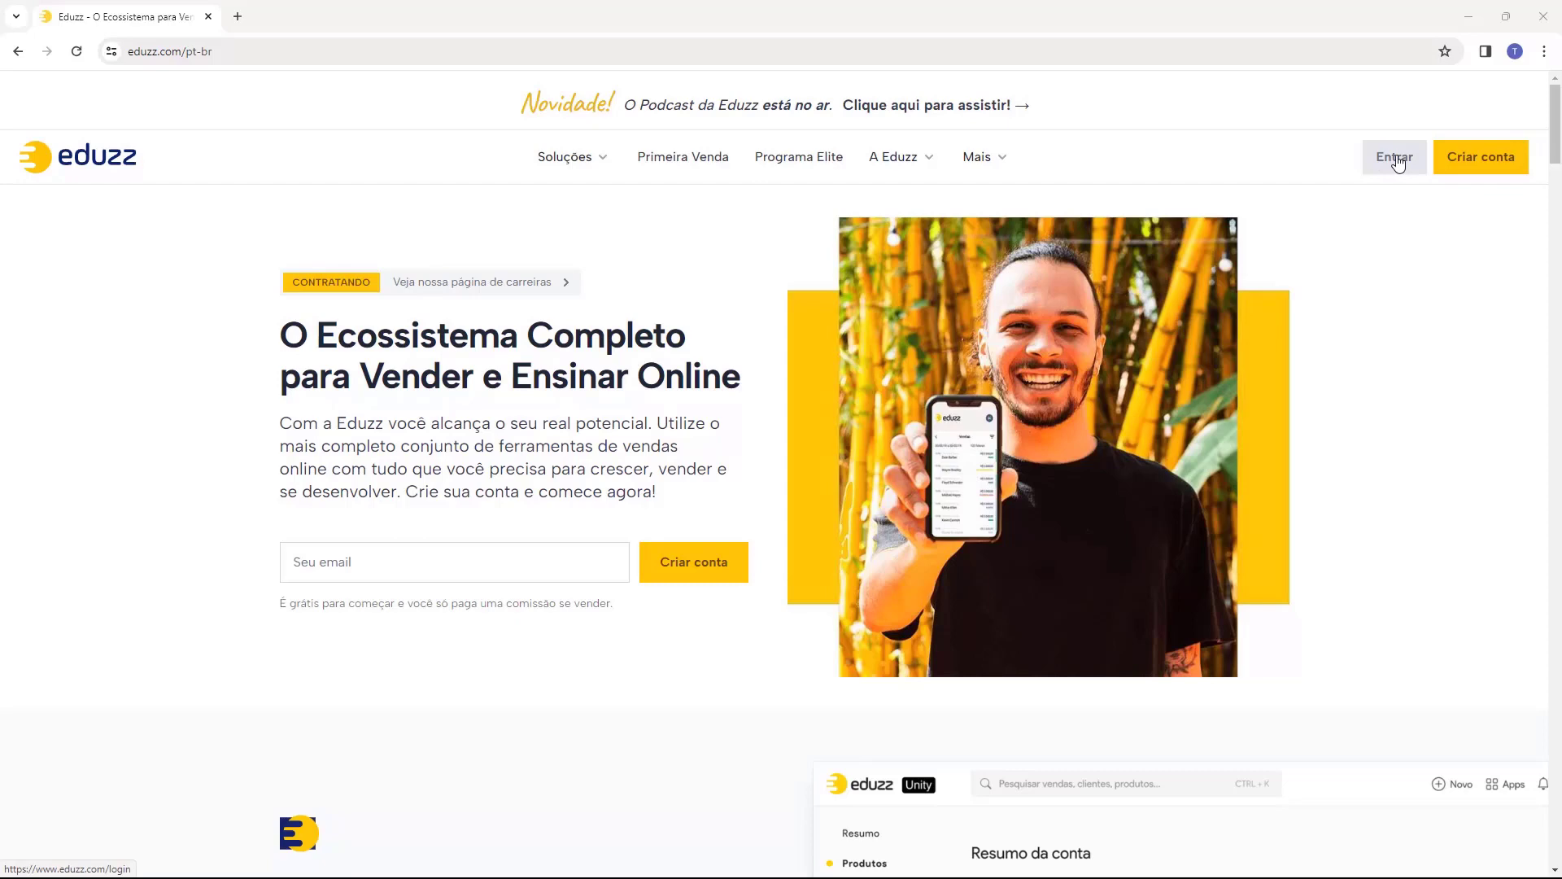
Step: Enter the Eduzz account and open the Links page for product promotion links
{"action": "left_click", "coordinate": [1398, 162]}
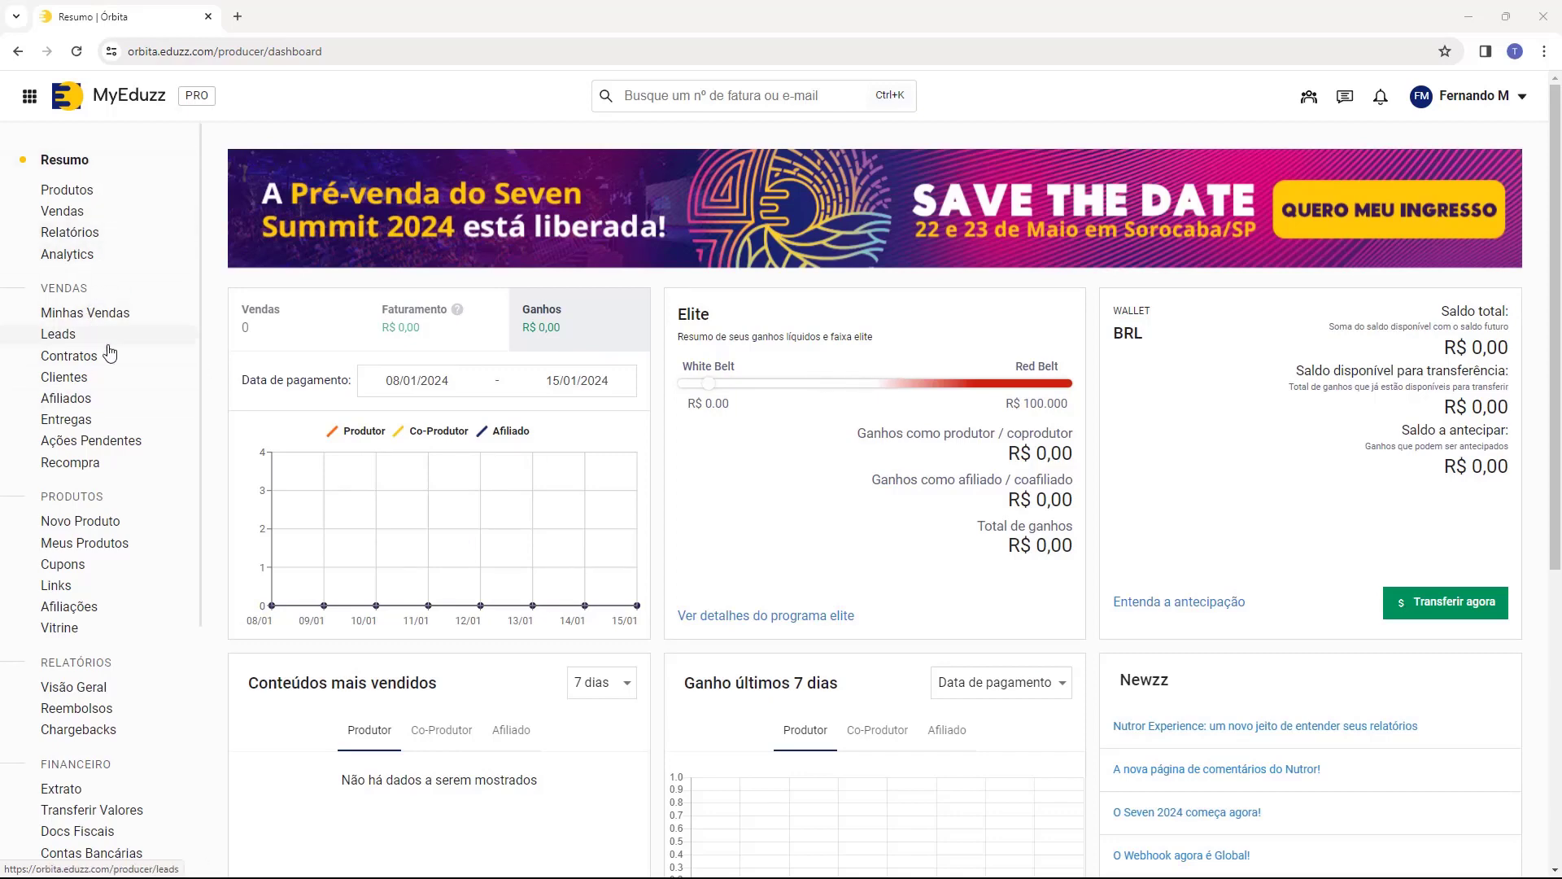
{"action": "left_click", "coordinate": [57, 586]}
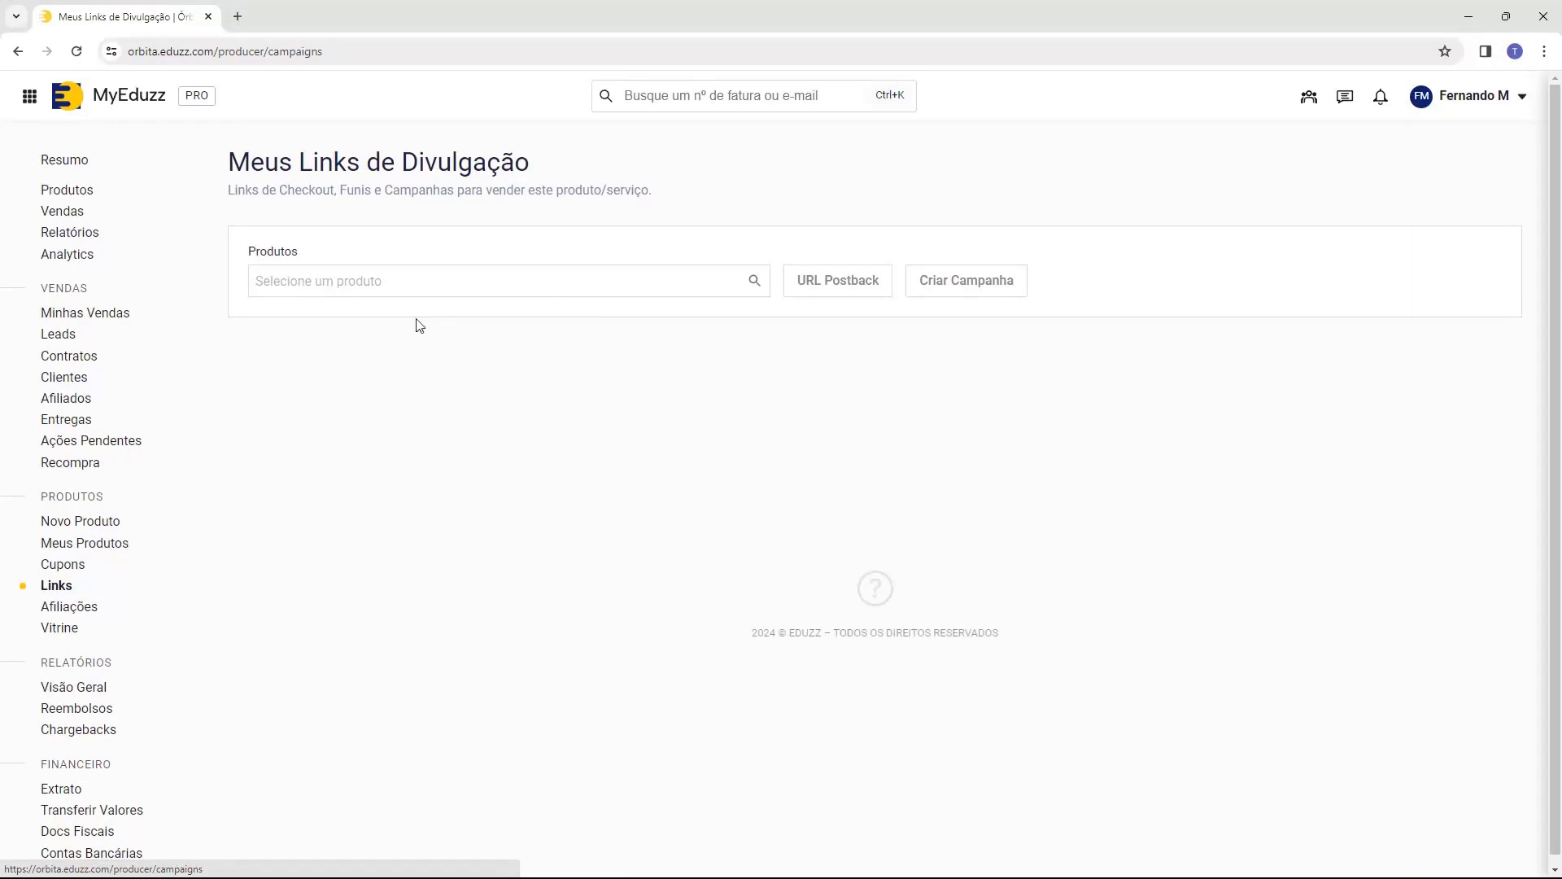
{"action": "left_click_drag", "start_coordinate": [229, 158], "coordinate": [460, 161]}
{"action": "left_click", "coordinate": [461, 161]}
{"action": "left_click_drag", "start_coordinate": [246, 258], "coordinate": [281, 258]}
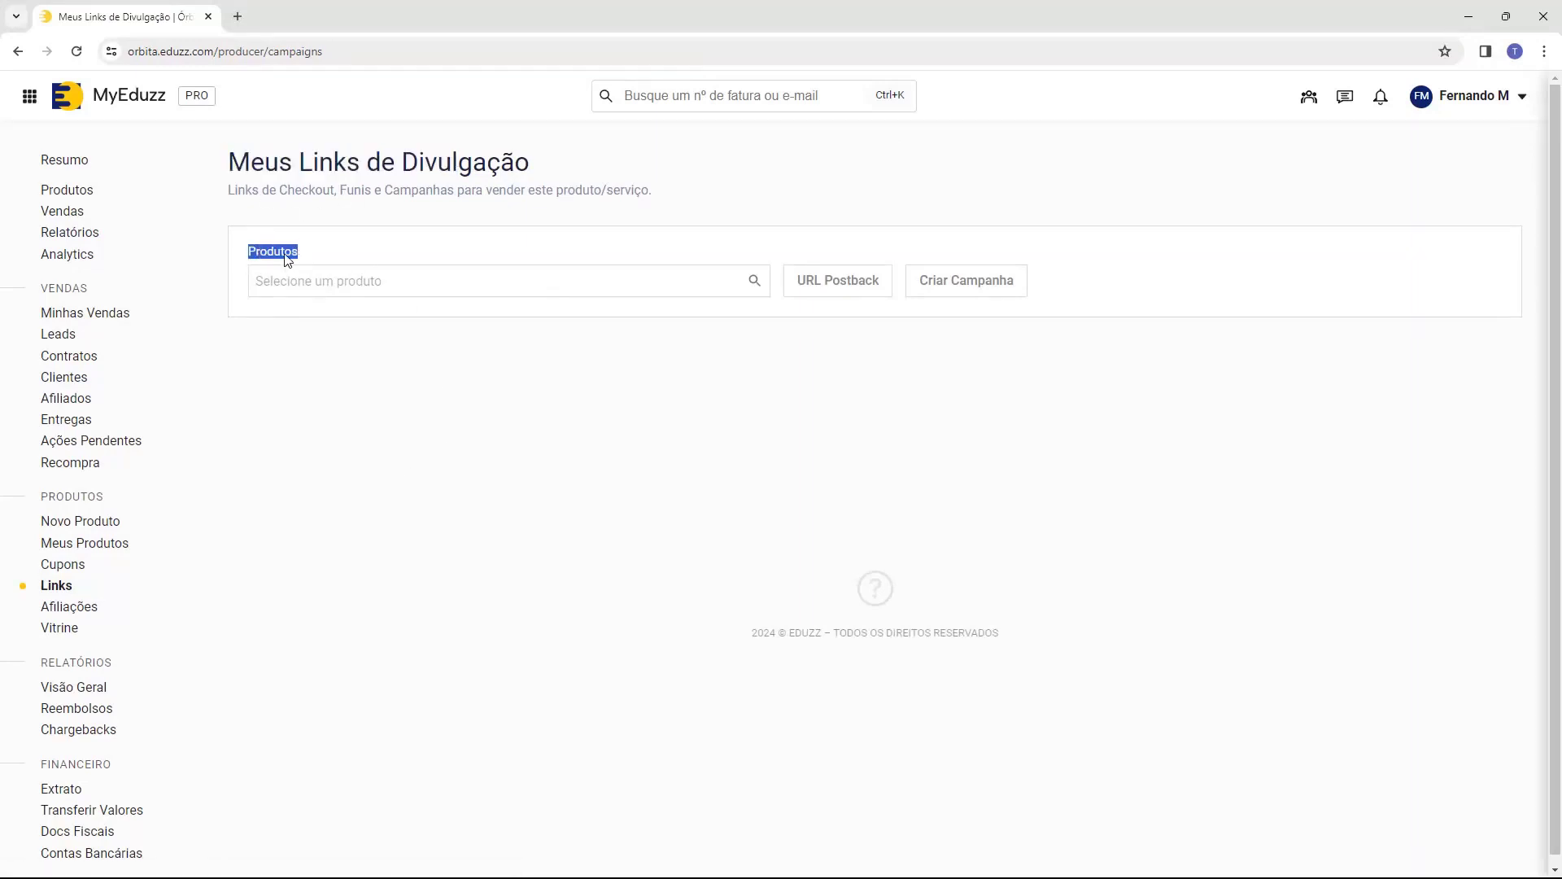
{"action": "left_click", "coordinate": [319, 258]}
Step: Select Ebook Host2b as the product whose promotion links are managed
{"action": "left_click", "coordinate": [312, 283]}
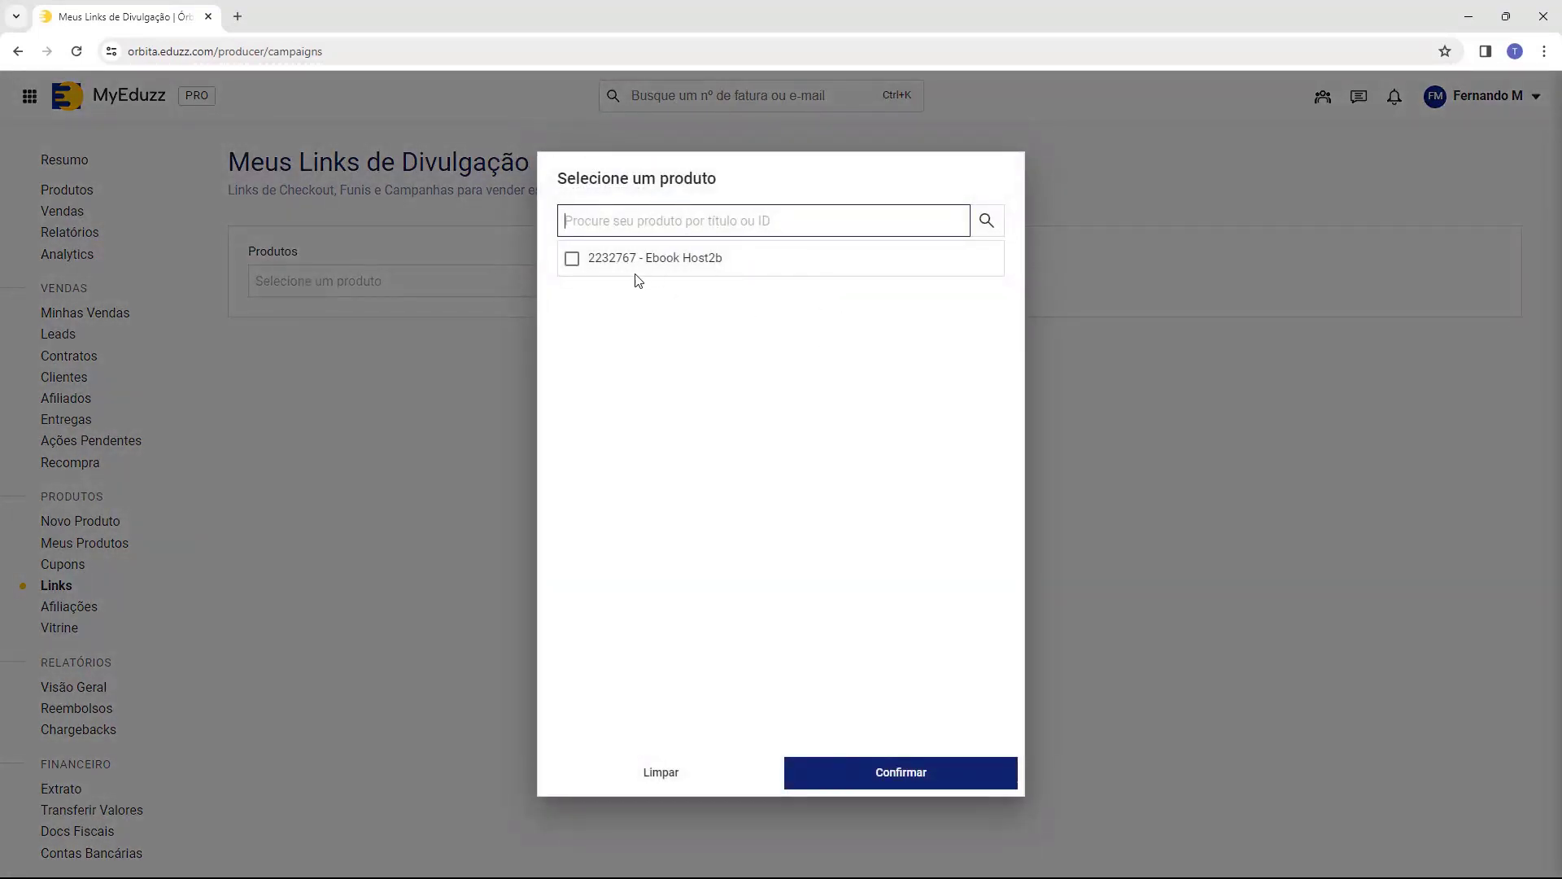
{"action": "left_click", "coordinate": [571, 260]}
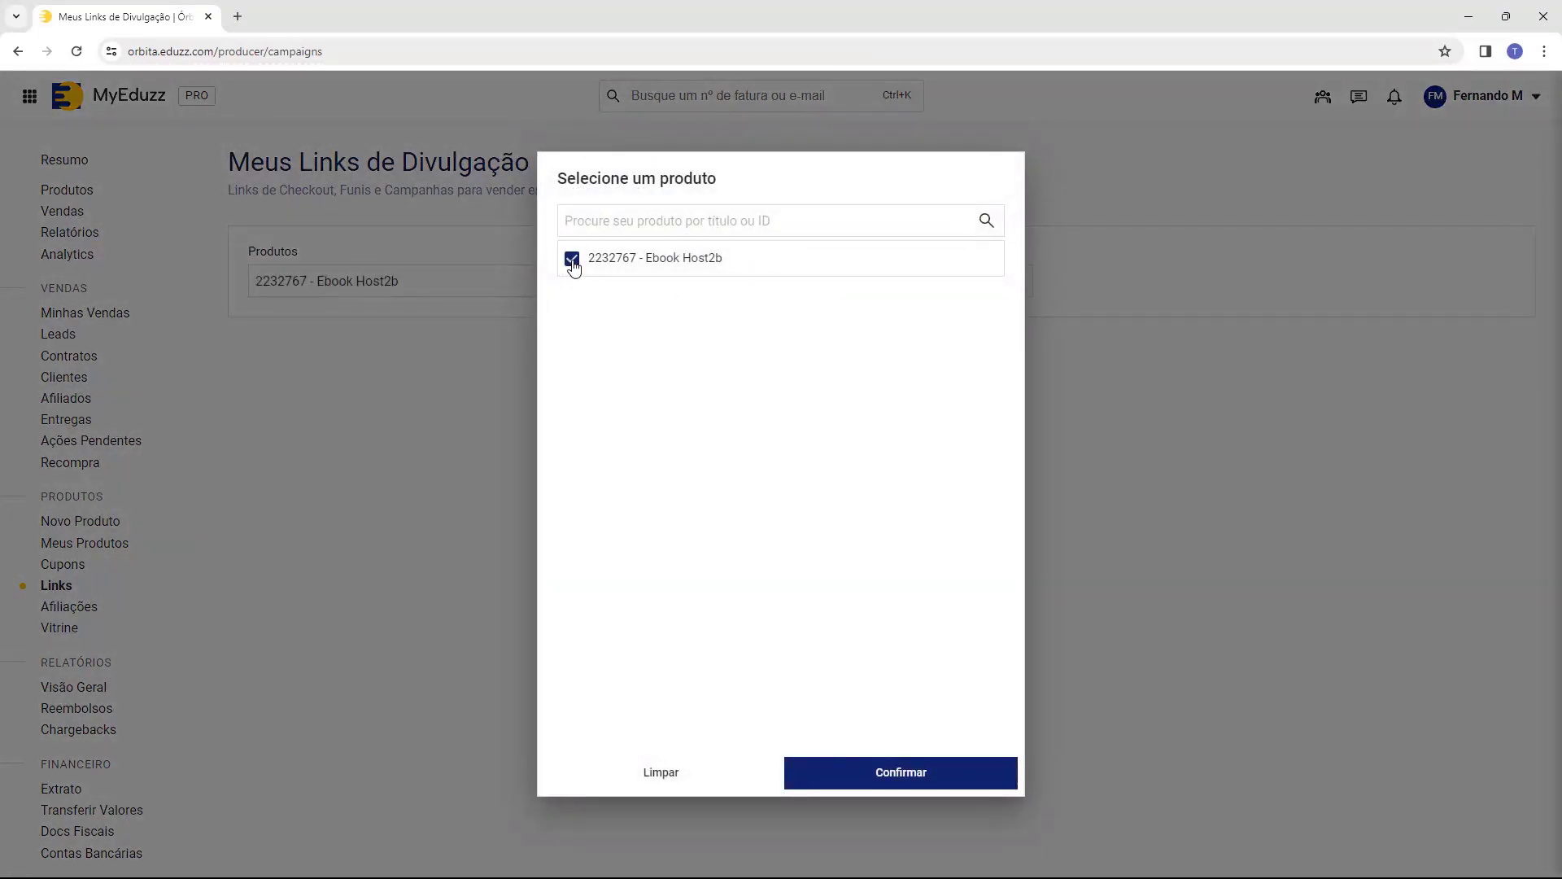
{"action": "left_click", "coordinate": [888, 783]}
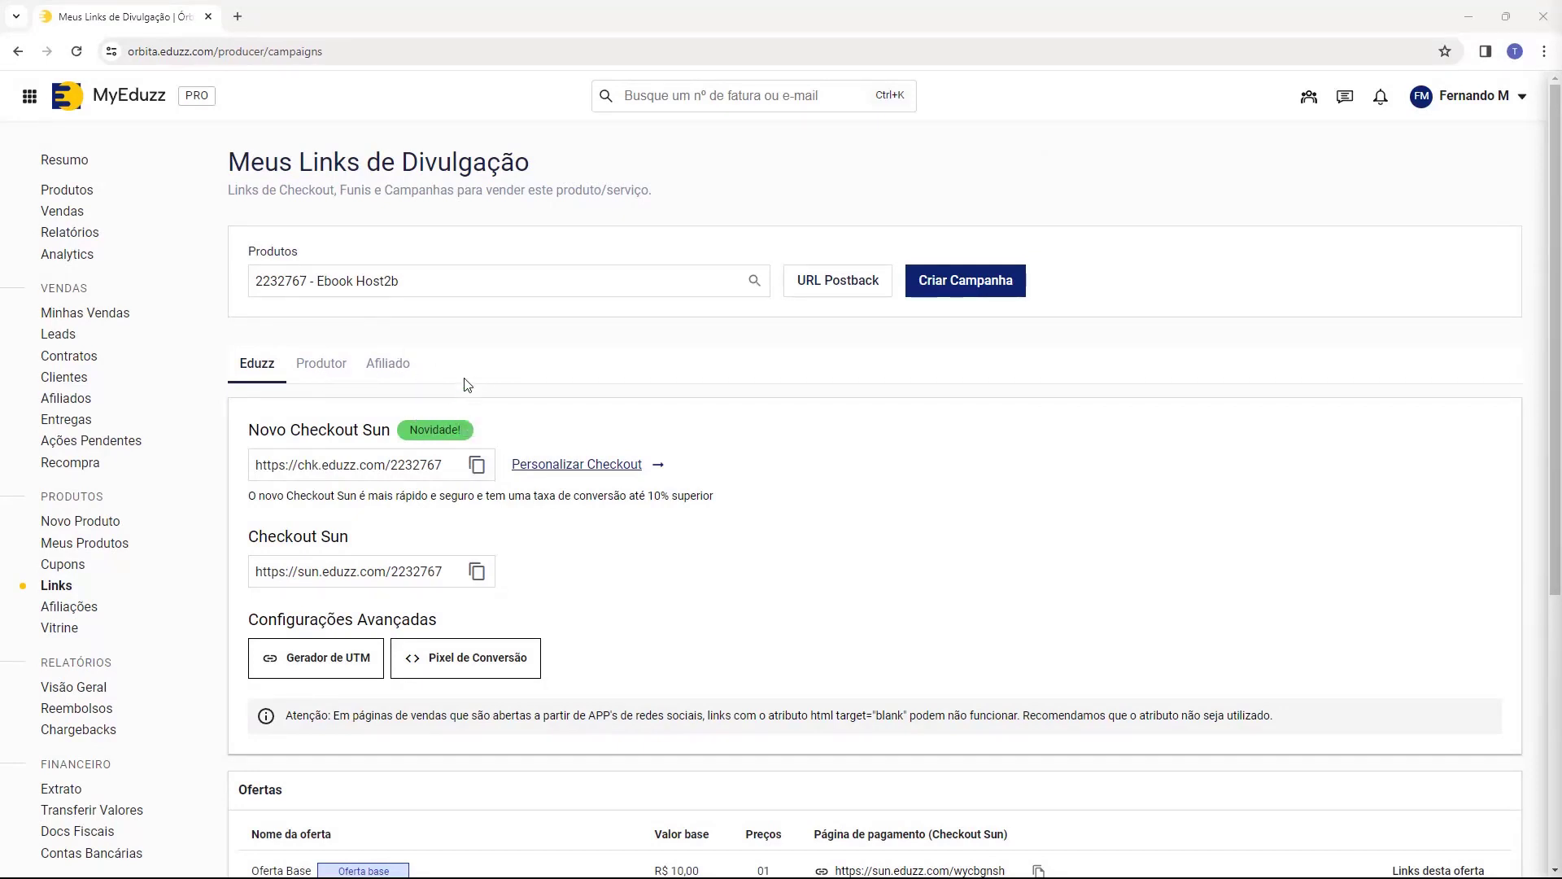
Step: Open the product's conversion pixel settings and choose Facebook as the tracking platform
{"action": "left_click_drag", "start_coordinate": [255, 620], "coordinate": [461, 620]}
{"action": "left_click", "coordinate": [460, 620]}
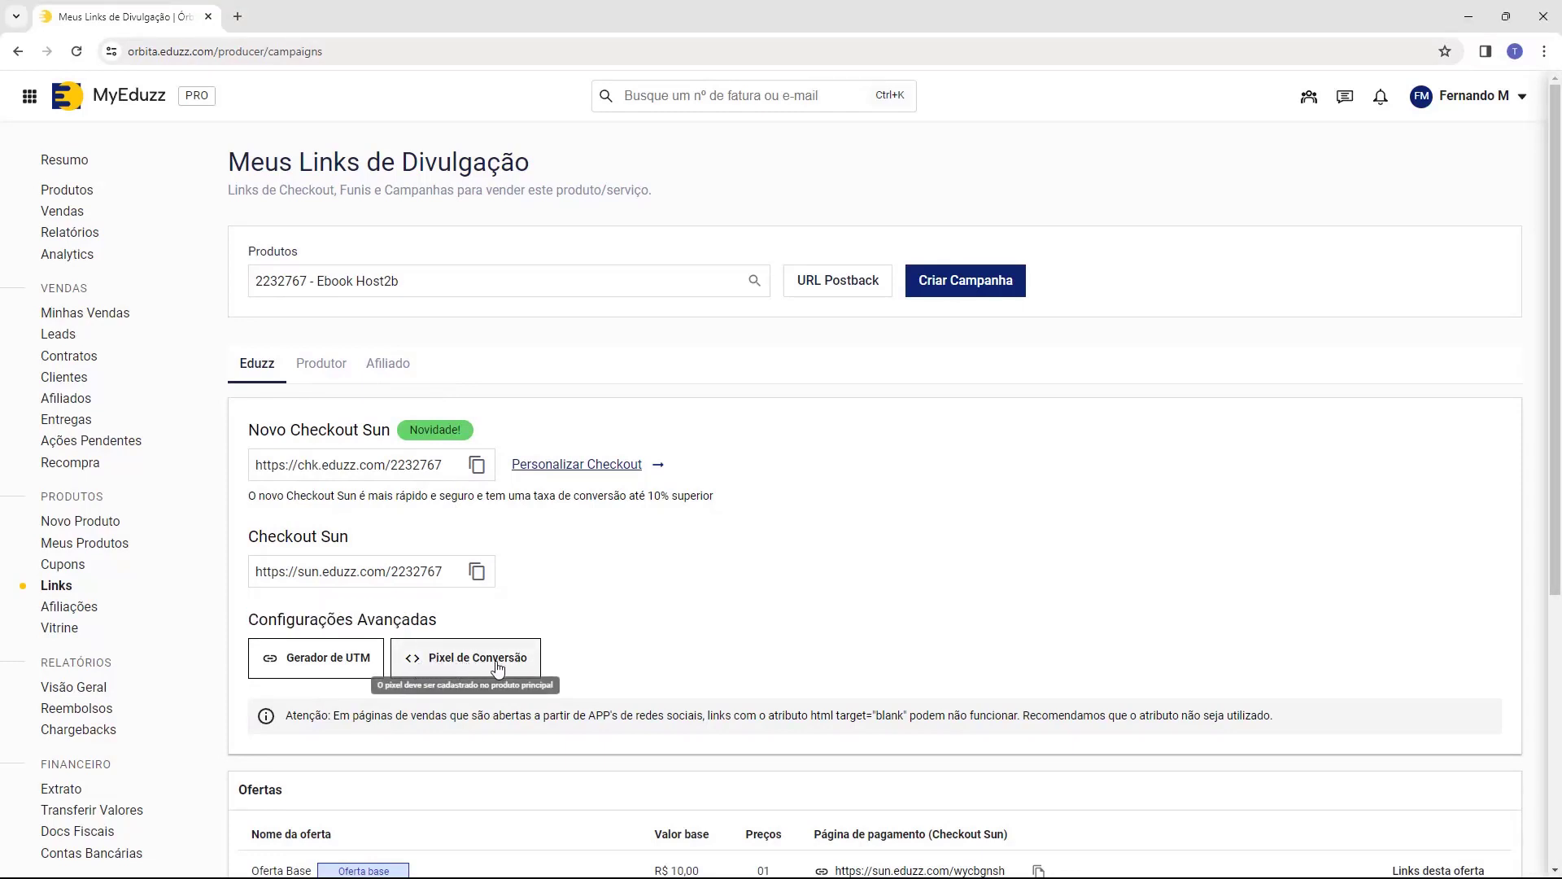
{"action": "left_click", "coordinate": [476, 663]}
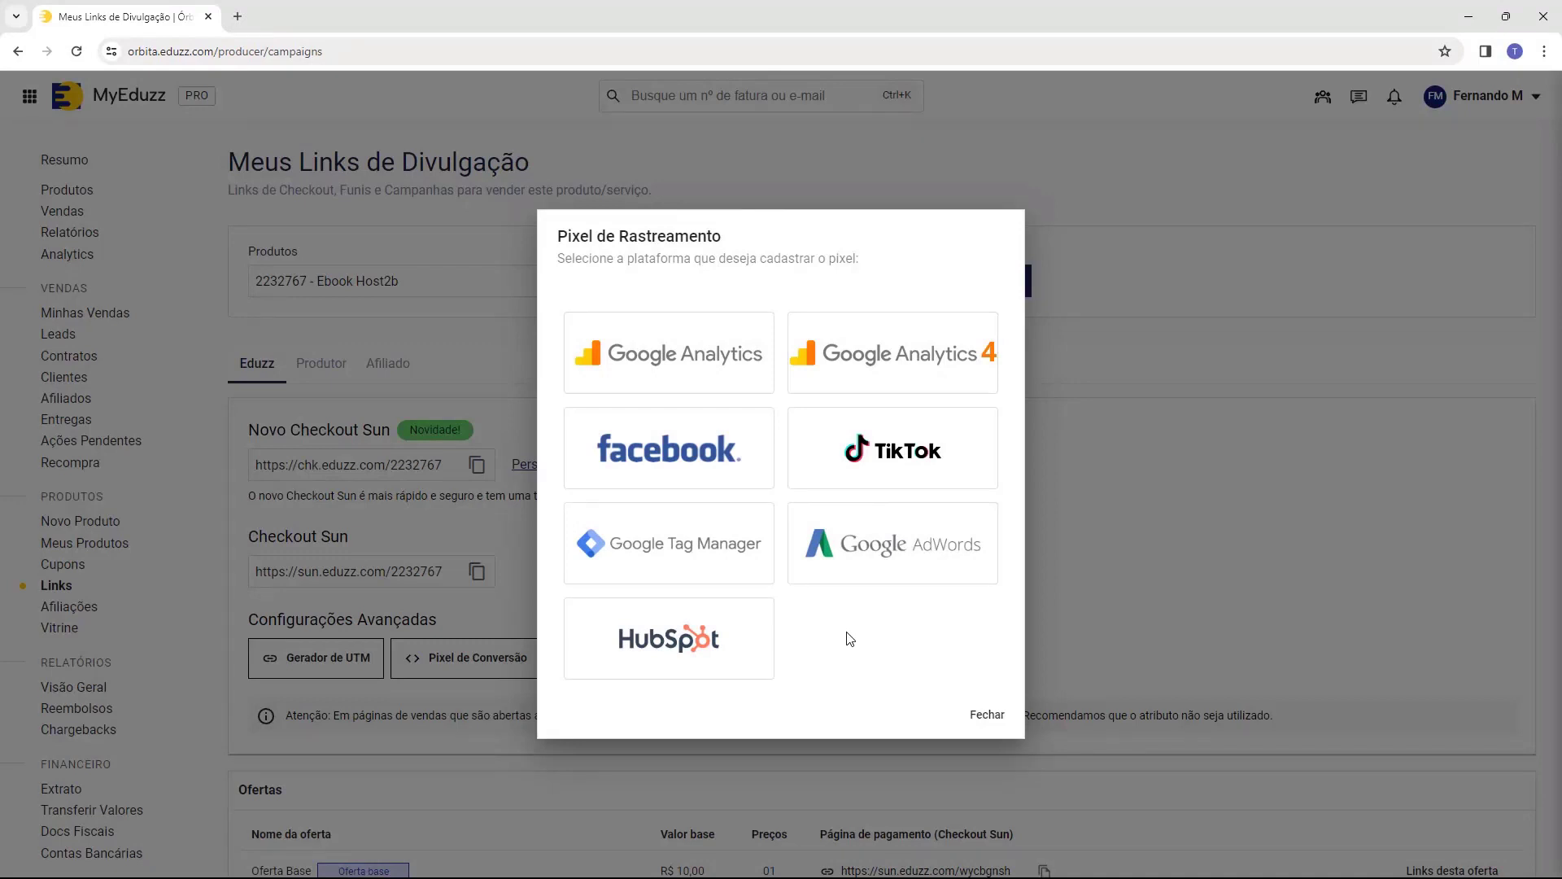
{"action": "left_click", "coordinate": [666, 463]}
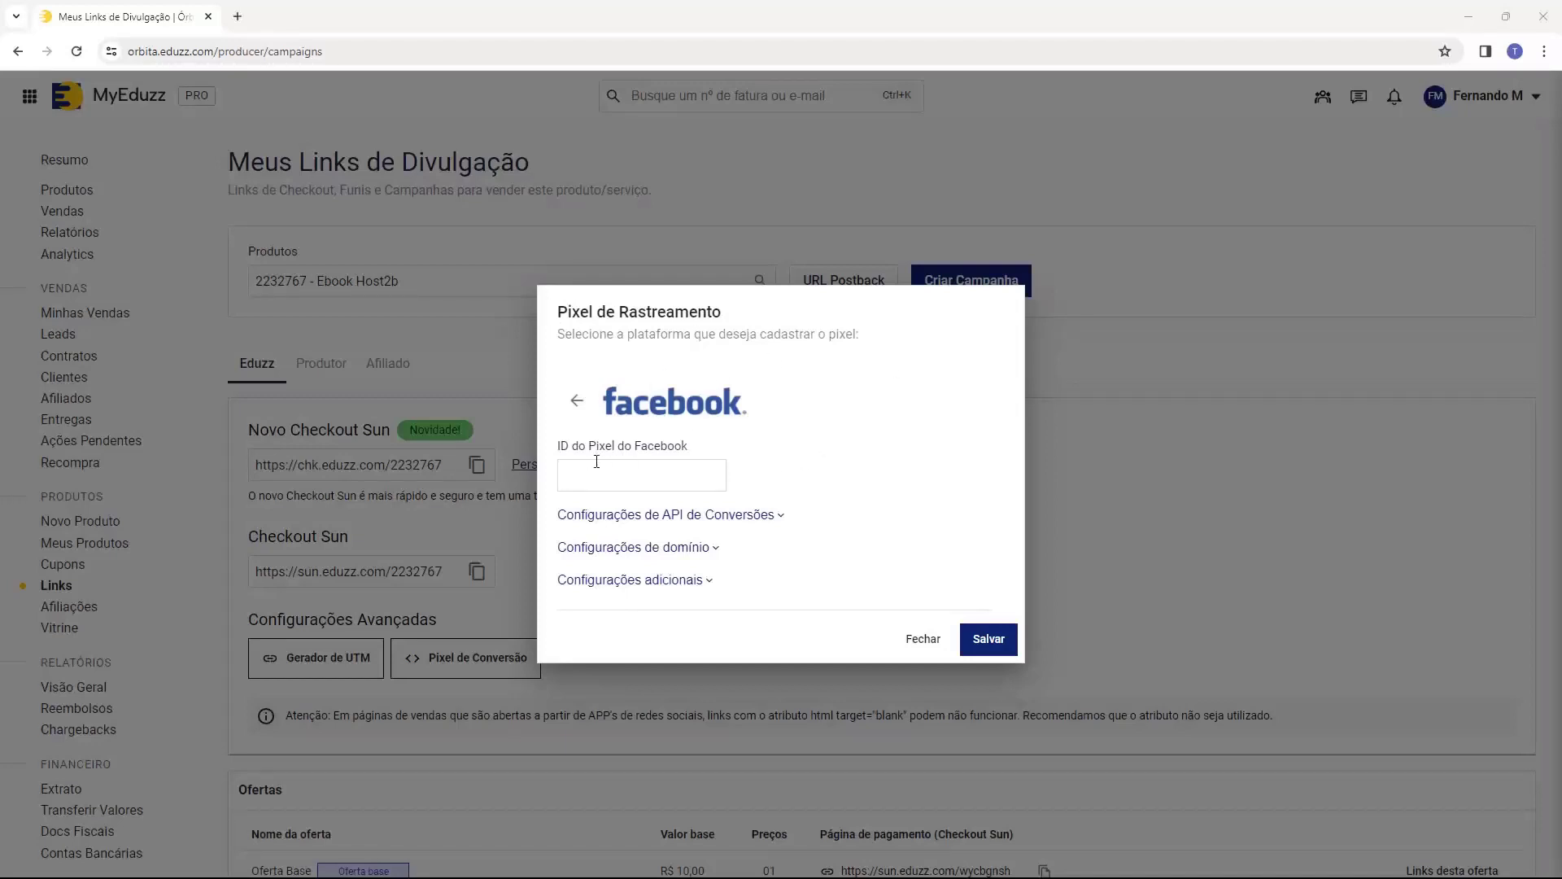
{"action": "left_click_drag", "start_coordinate": [558, 446], "coordinate": [688, 453]}
{"action": "left_click", "coordinate": [683, 454]}
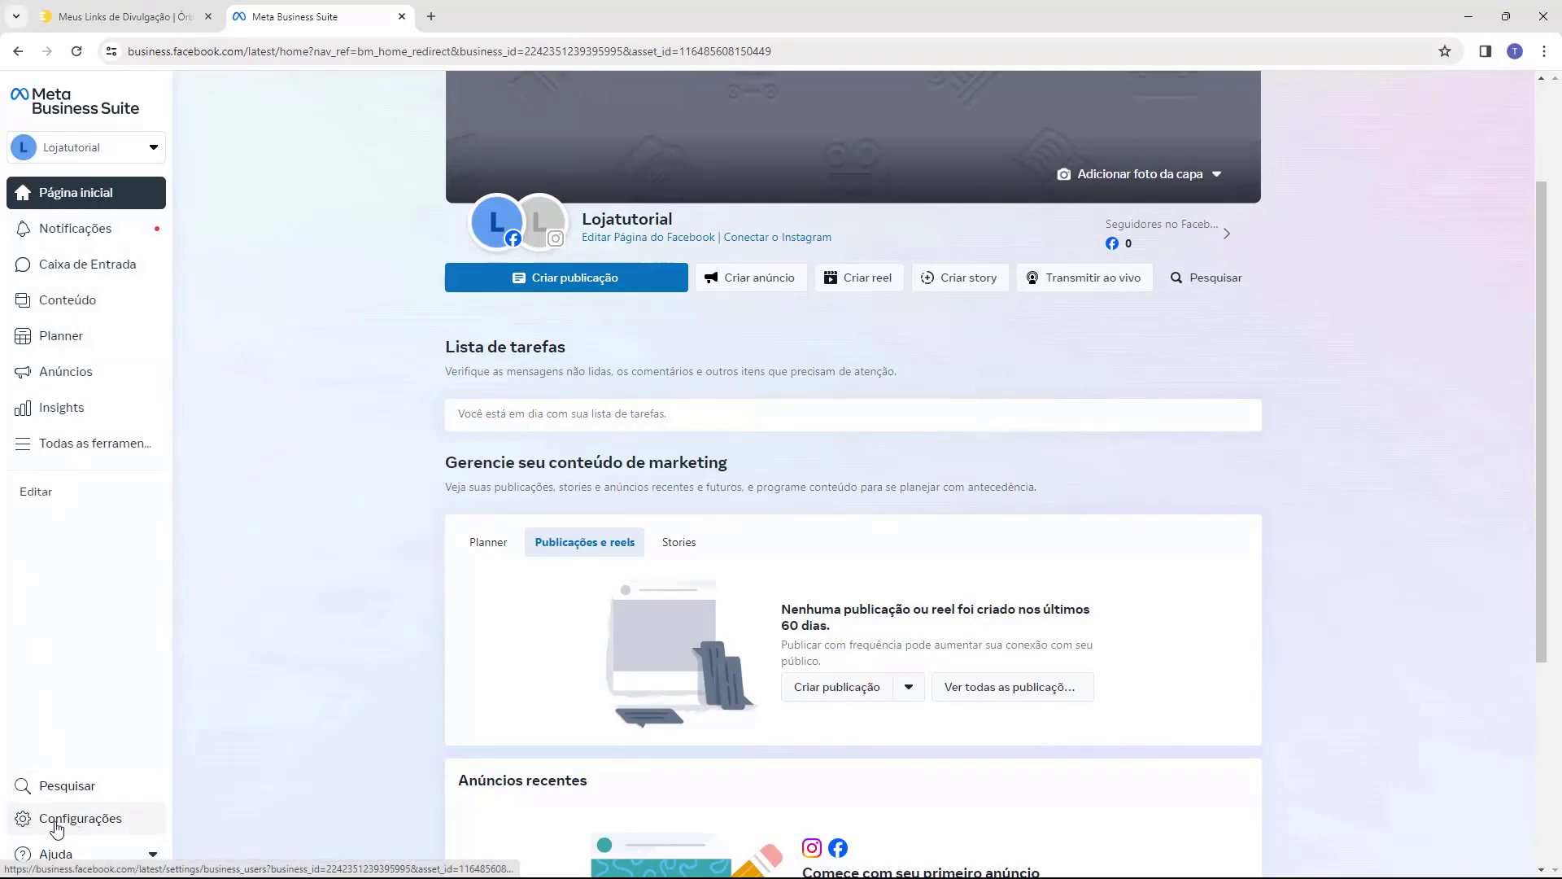
Step: Switch to Meta Business Suite and open the Conjuntos de dados data sources in the business settings
{"action": "left_click", "coordinate": [82, 824]}
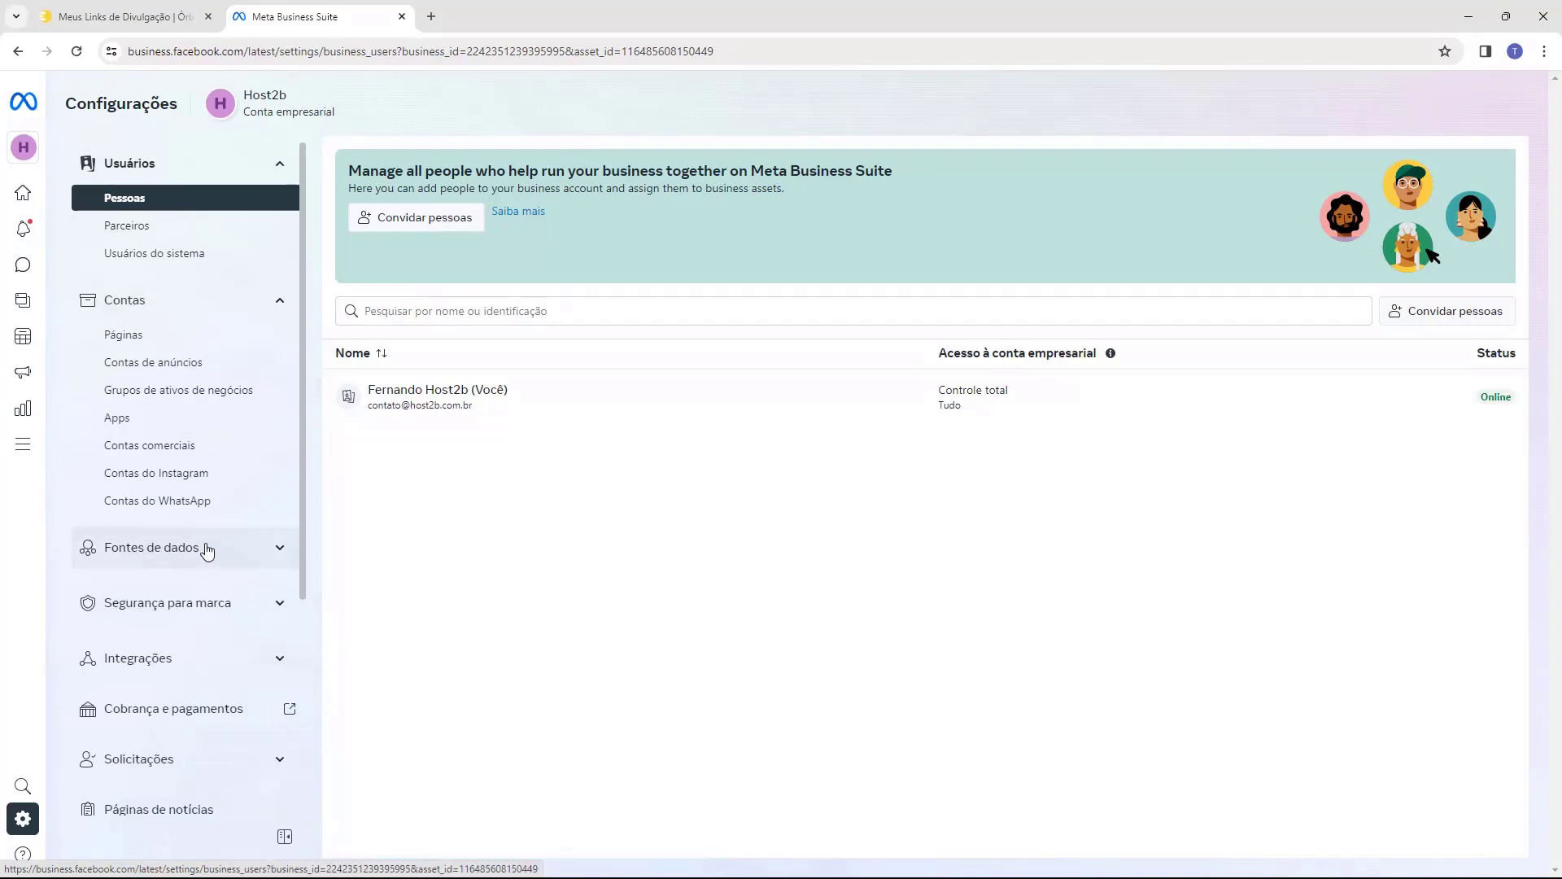
{"action": "left_click", "coordinate": [171, 552]}
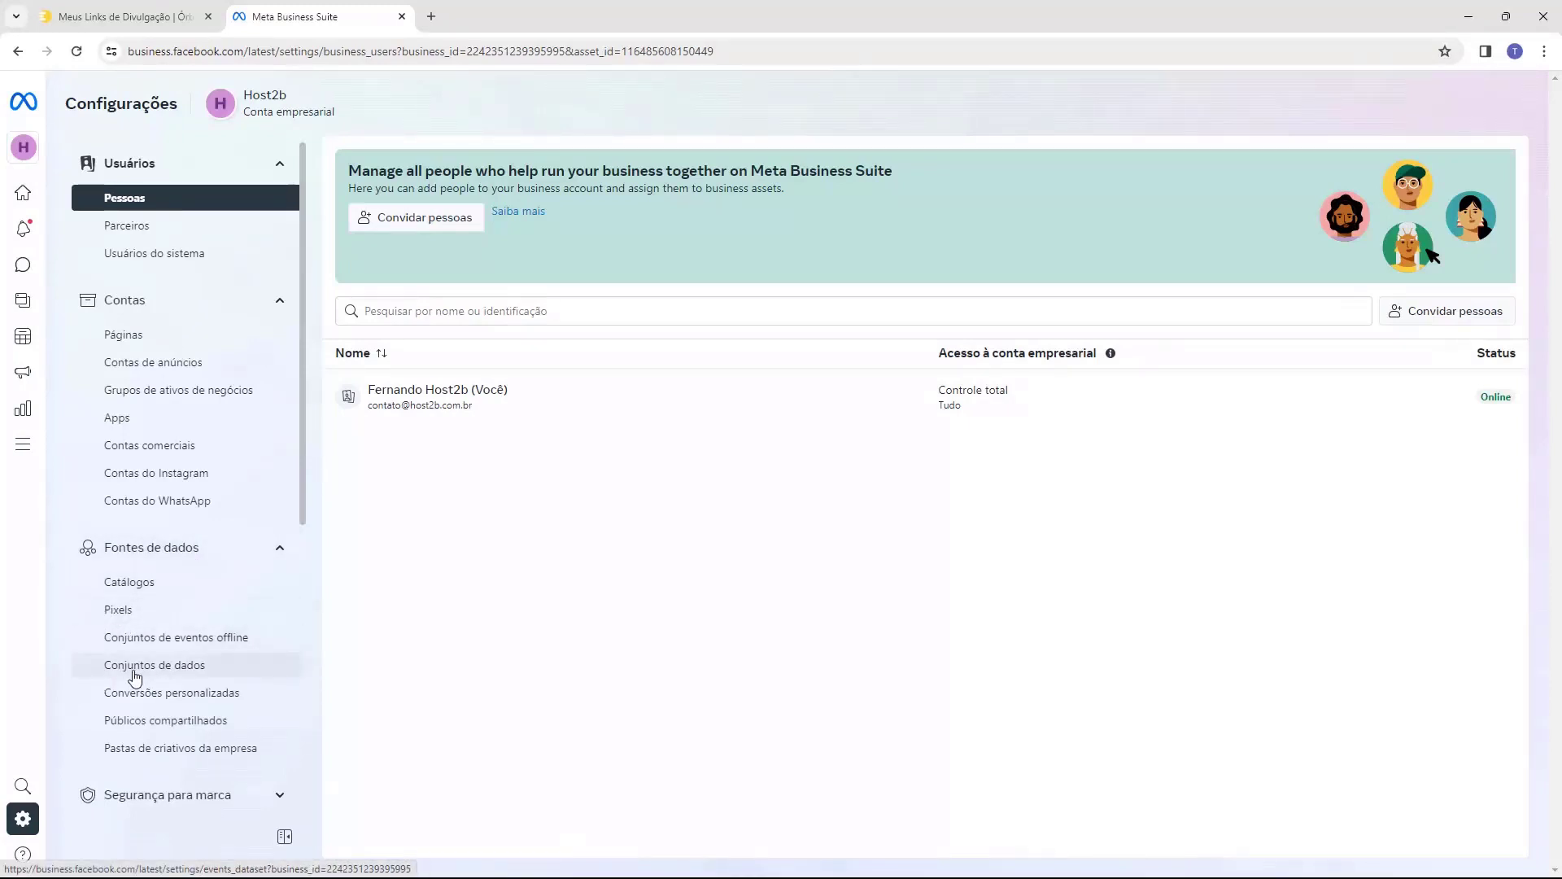
{"action": "left_click", "coordinate": [169, 674]}
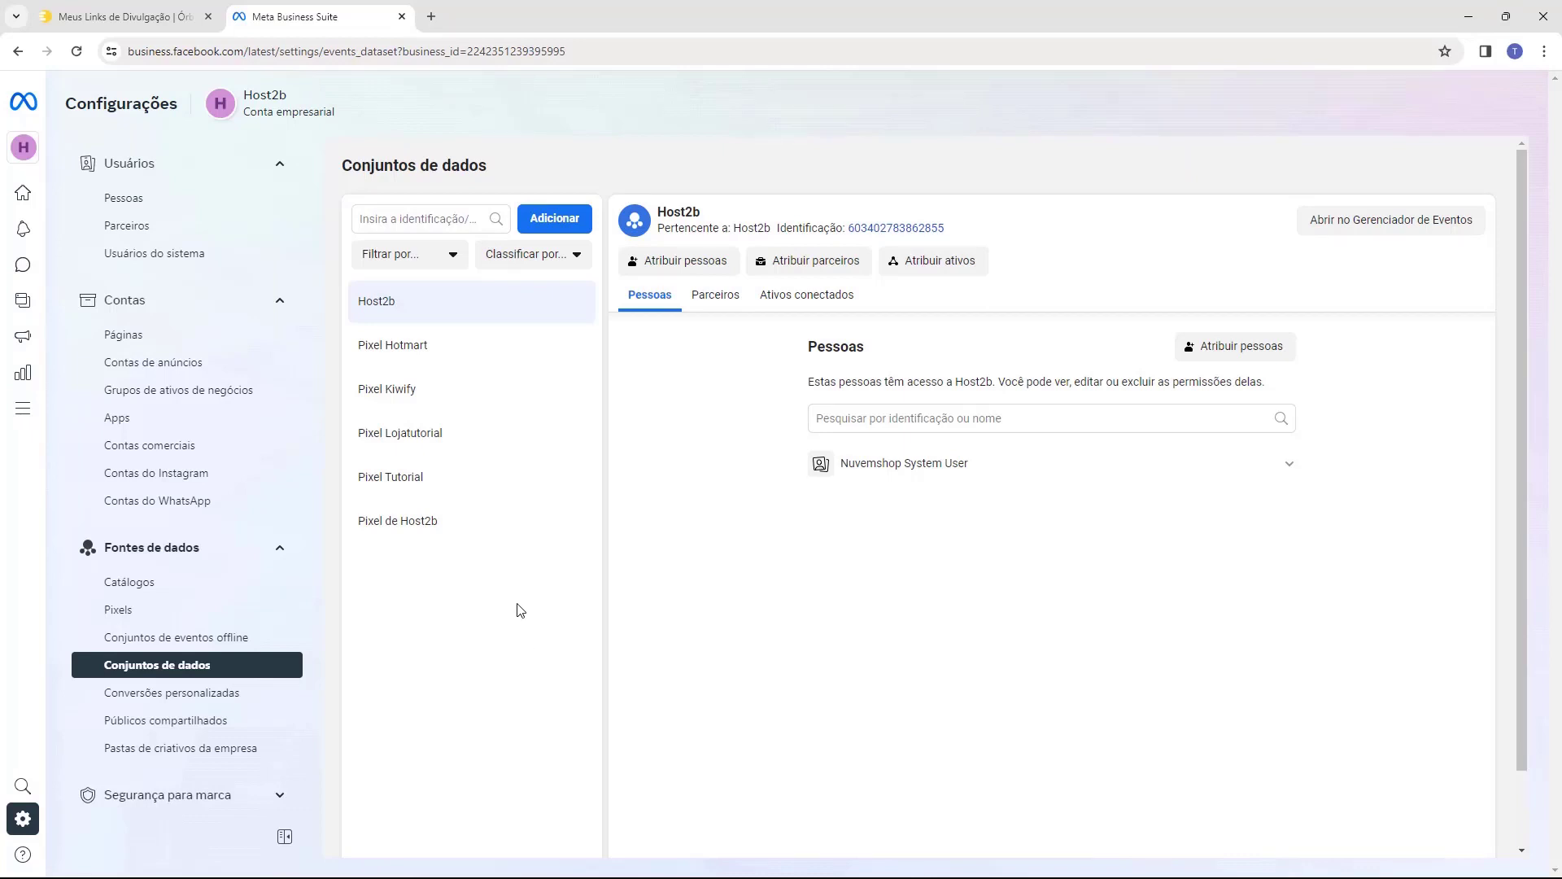
Step: Create a new dataset named Pixel Eduzz
{"action": "left_click", "coordinate": [557, 226]}
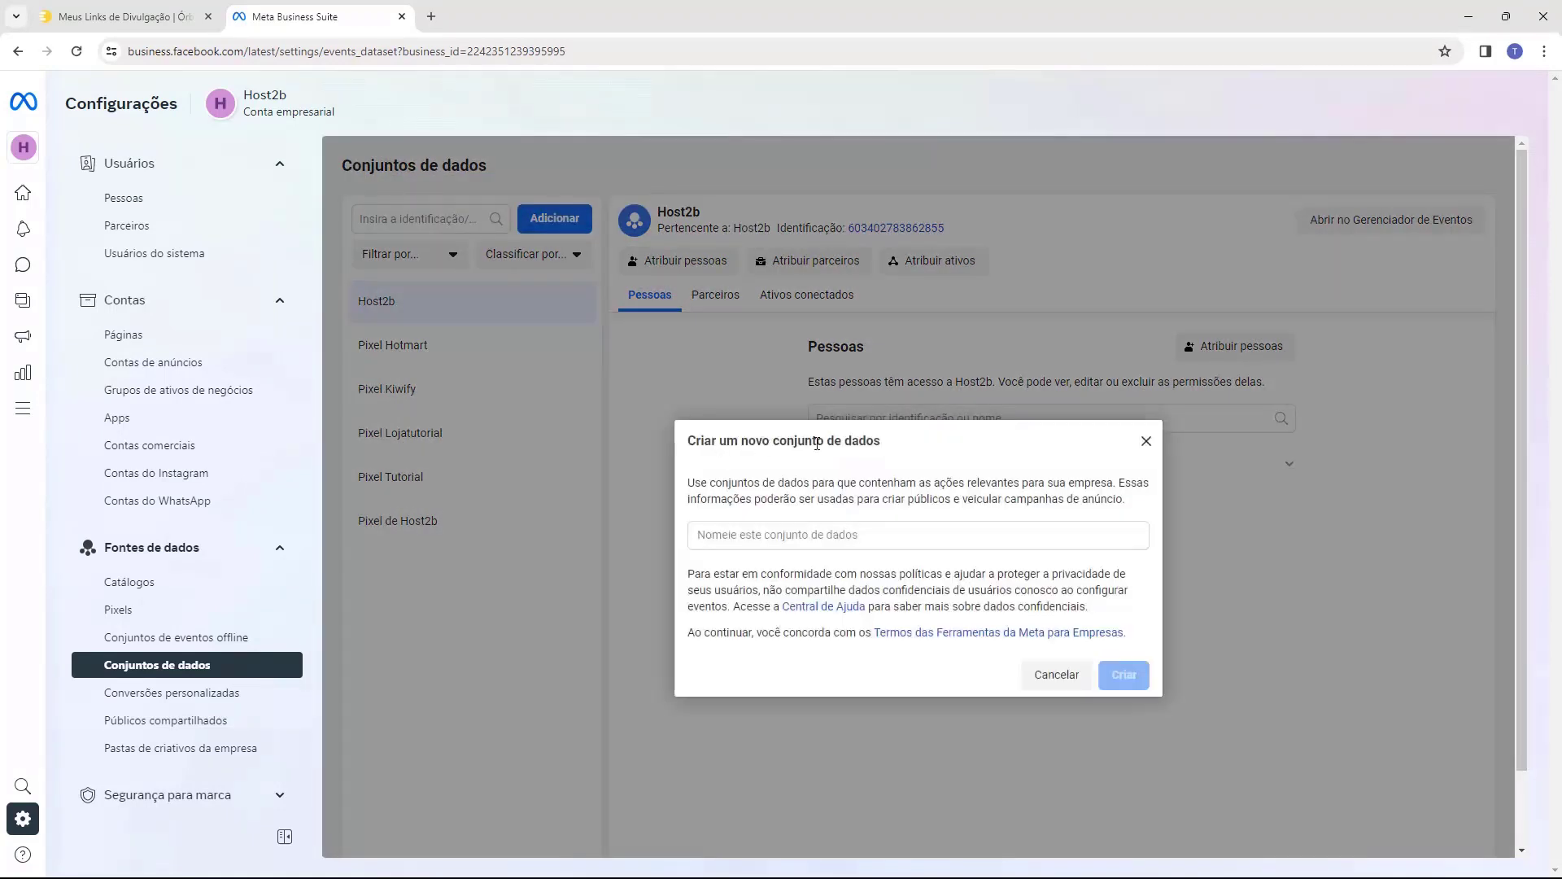
{"action": "left_click", "coordinate": [802, 535]}
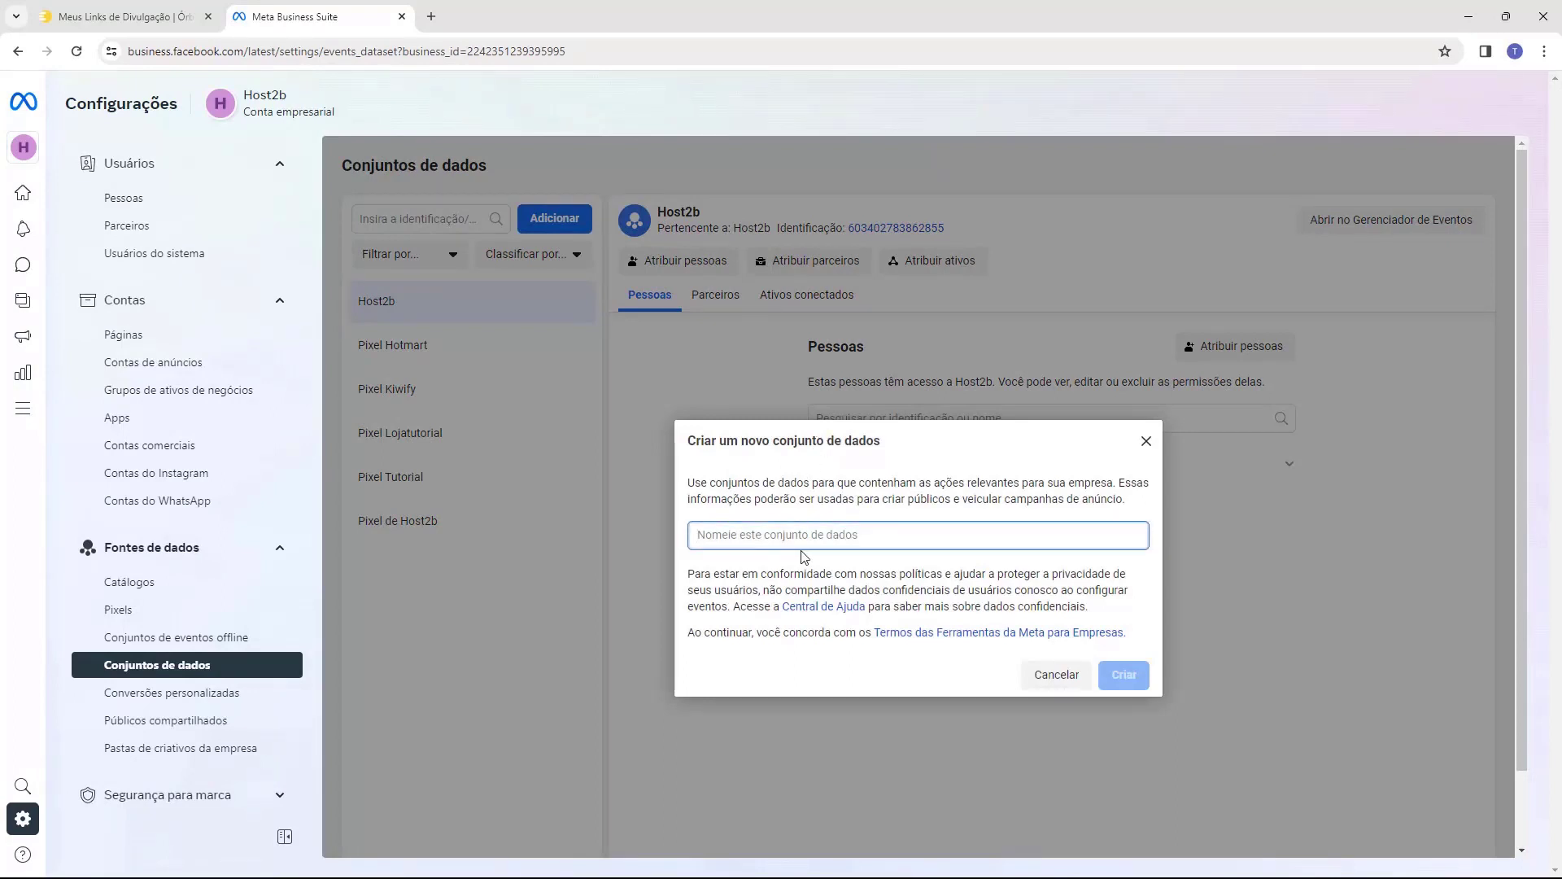
{"action": "type", "text": "Pixel Eduzz"}
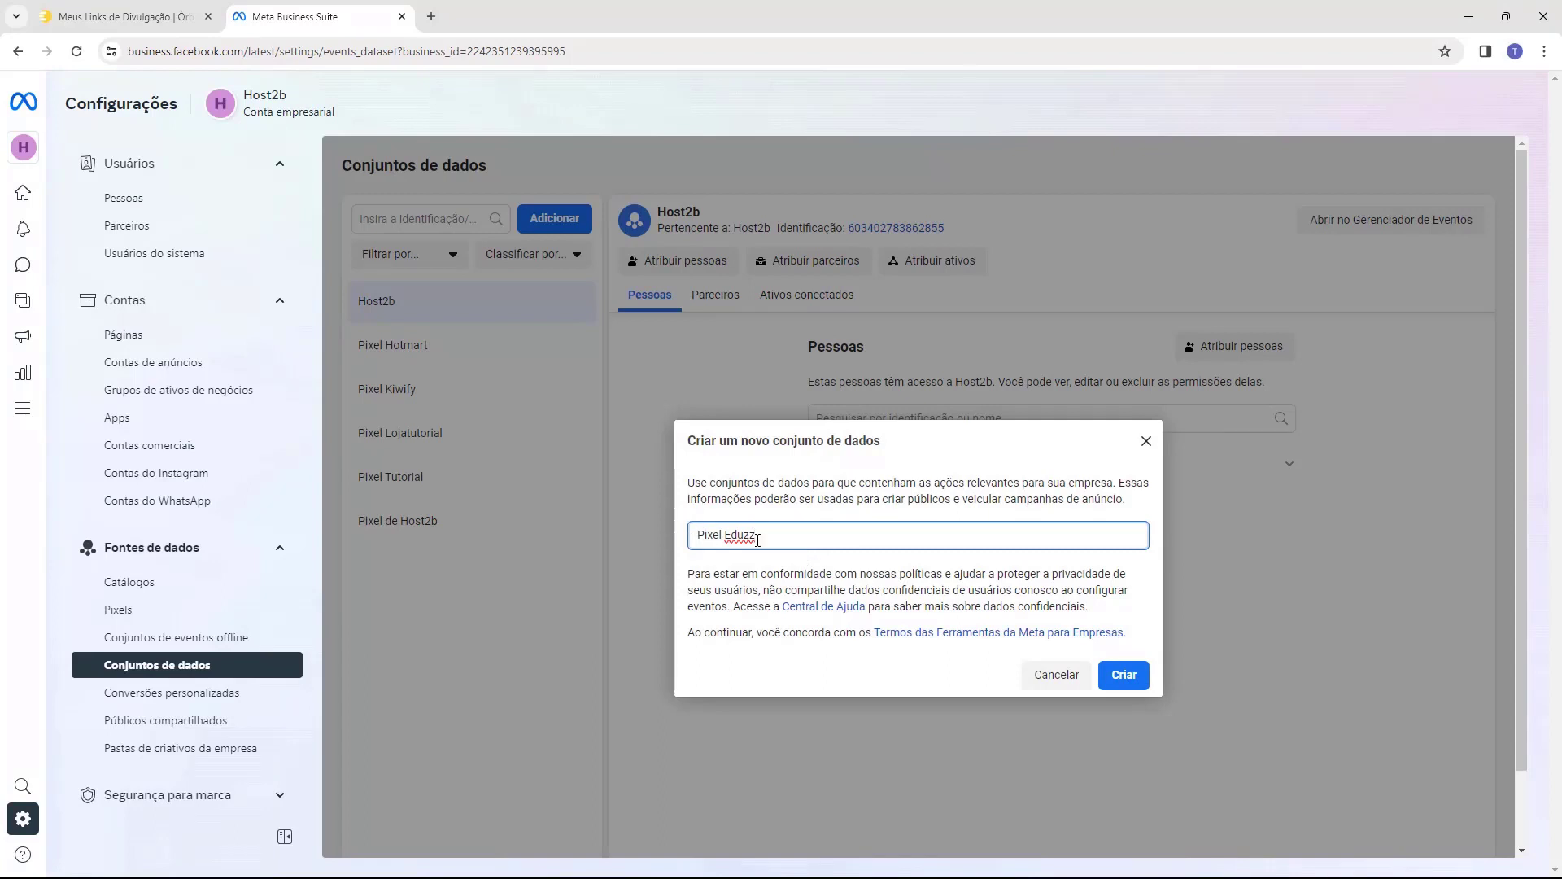
{"action": "left_click", "coordinate": [1125, 676]}
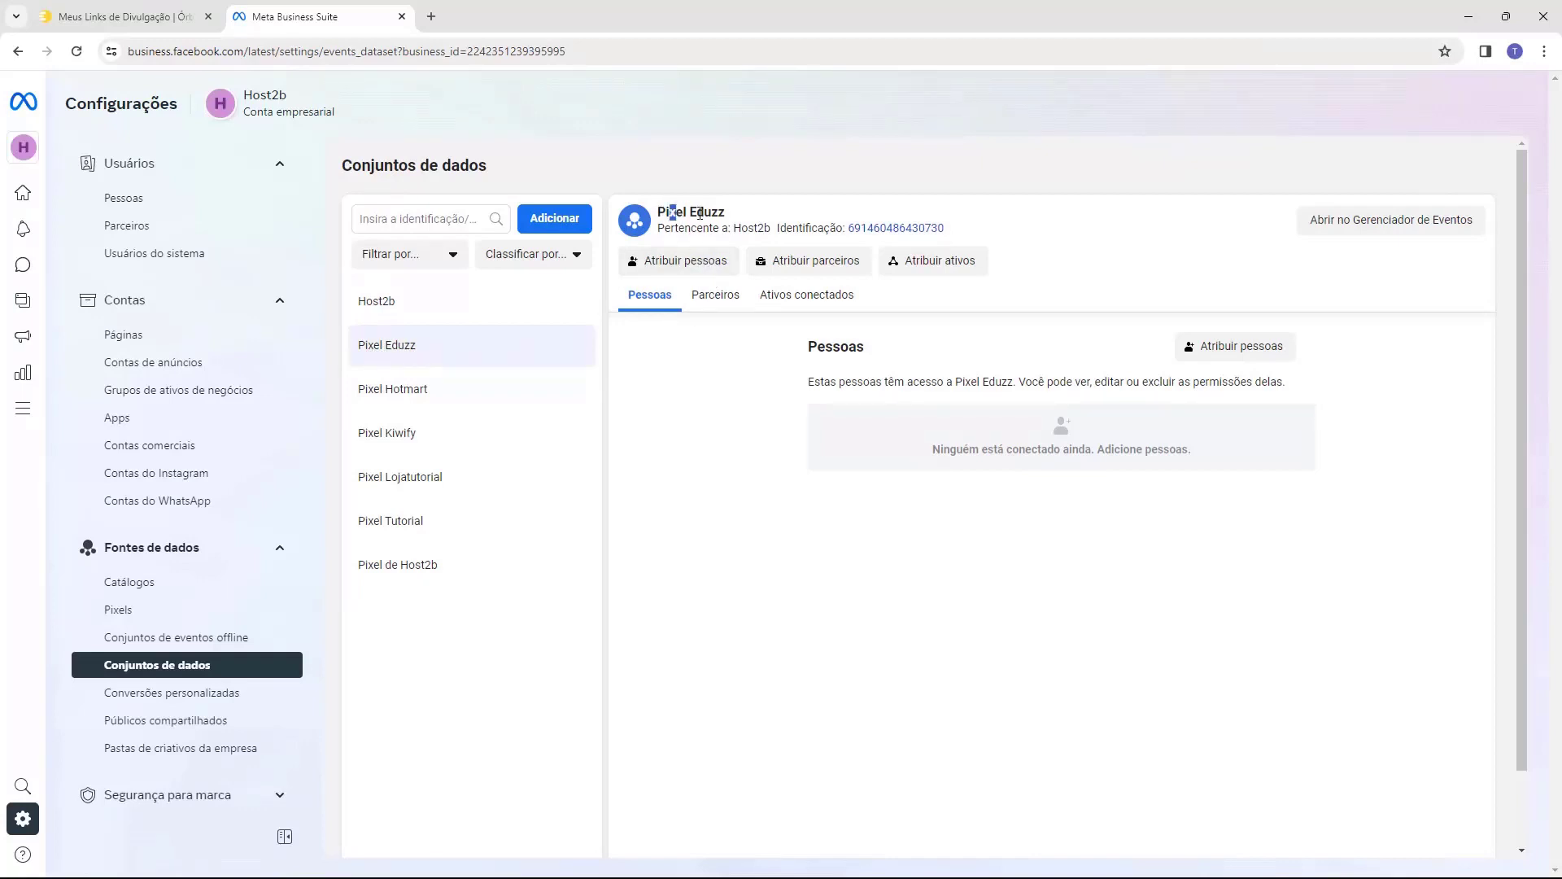
Step: Copy the identification number of the Pixel Eduzz dataset
{"action": "left_click_drag", "start_coordinate": [700, 214], "coordinate": [750, 229]}
{"action": "left_click", "coordinate": [779, 234]}
{"action": "left_click_drag", "start_coordinate": [780, 229], "coordinate": [811, 230]}
{"action": "left_click", "coordinate": [812, 231]}
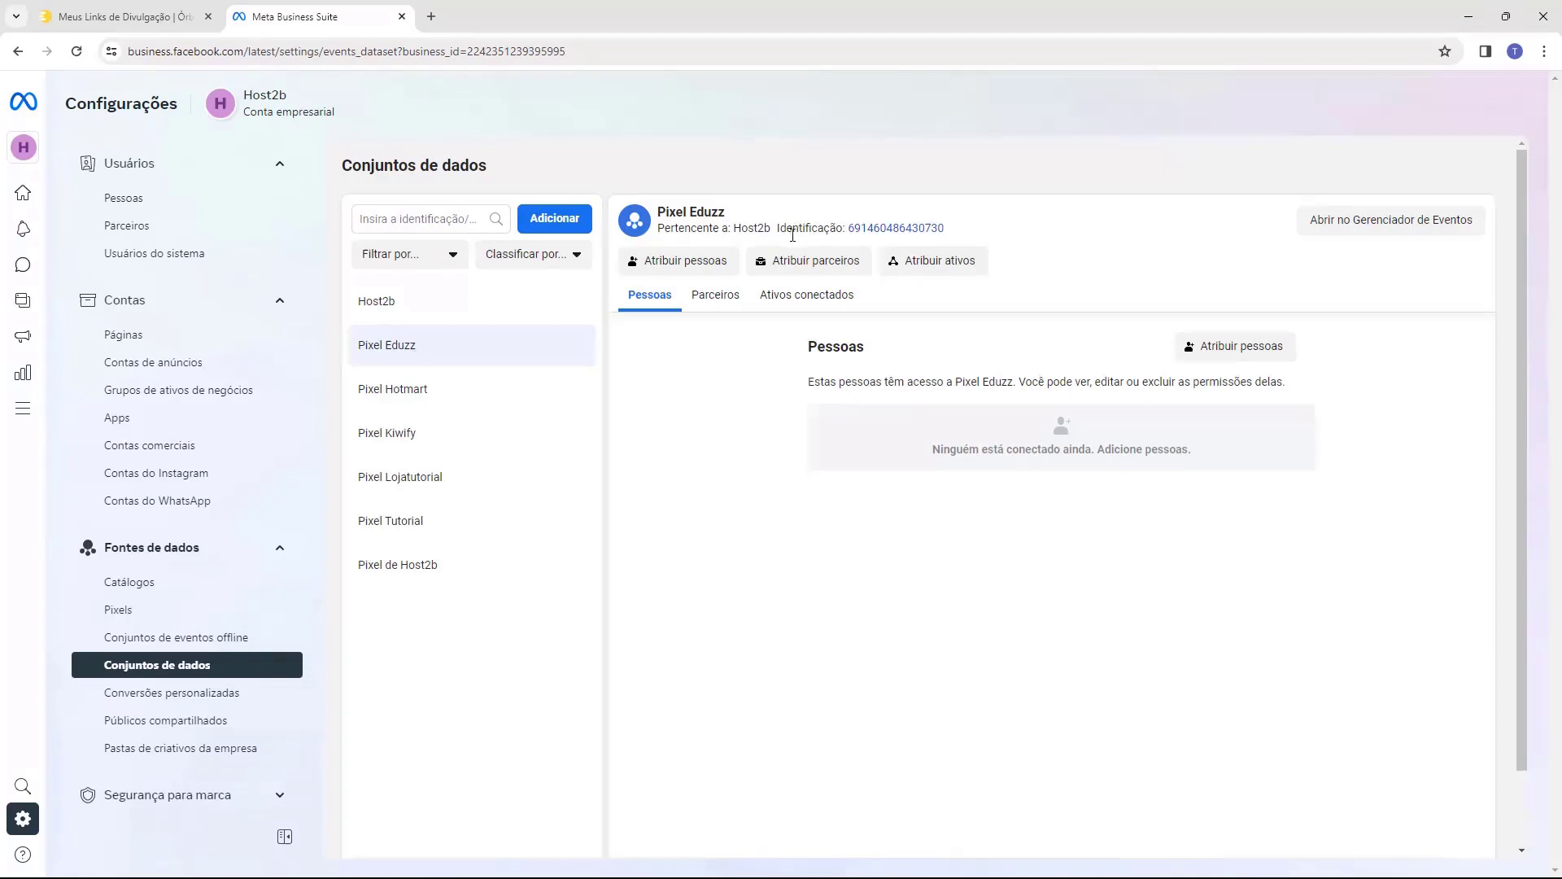
{"action": "left_click", "coordinate": [892, 236]}
Step: Return to MyEduzz, paste the copied identification as the Facebook pixel ID and save the pixel
{"action": "left_click", "coordinate": [129, 18]}
{"action": "left_click", "coordinate": [596, 472]}
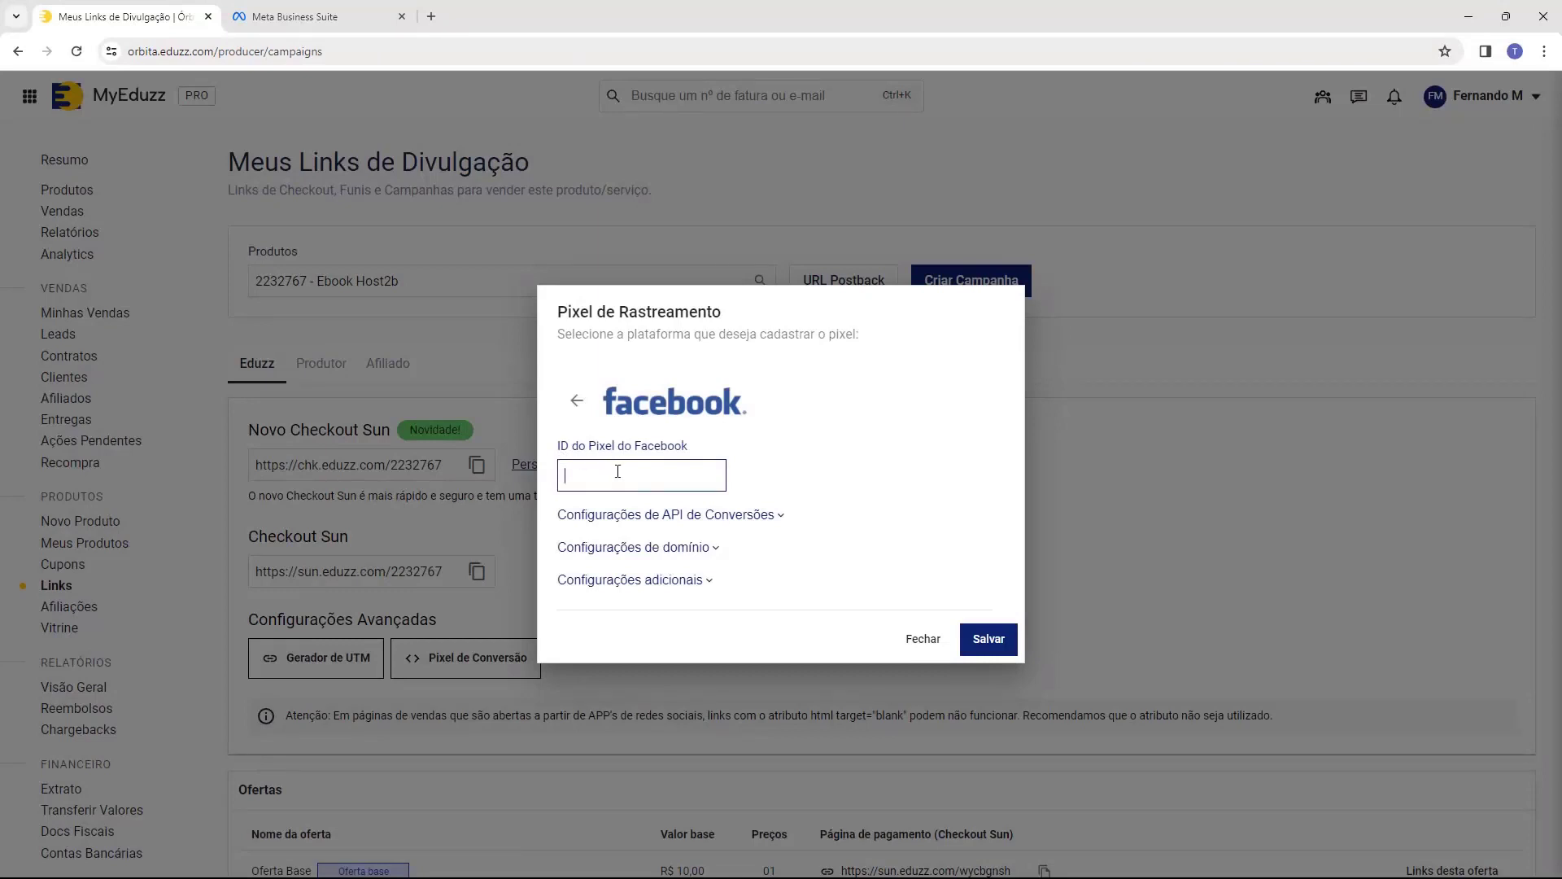
{"action": "key", "text": "ctrl+v"}
{"action": "left_click", "coordinate": [994, 647]}
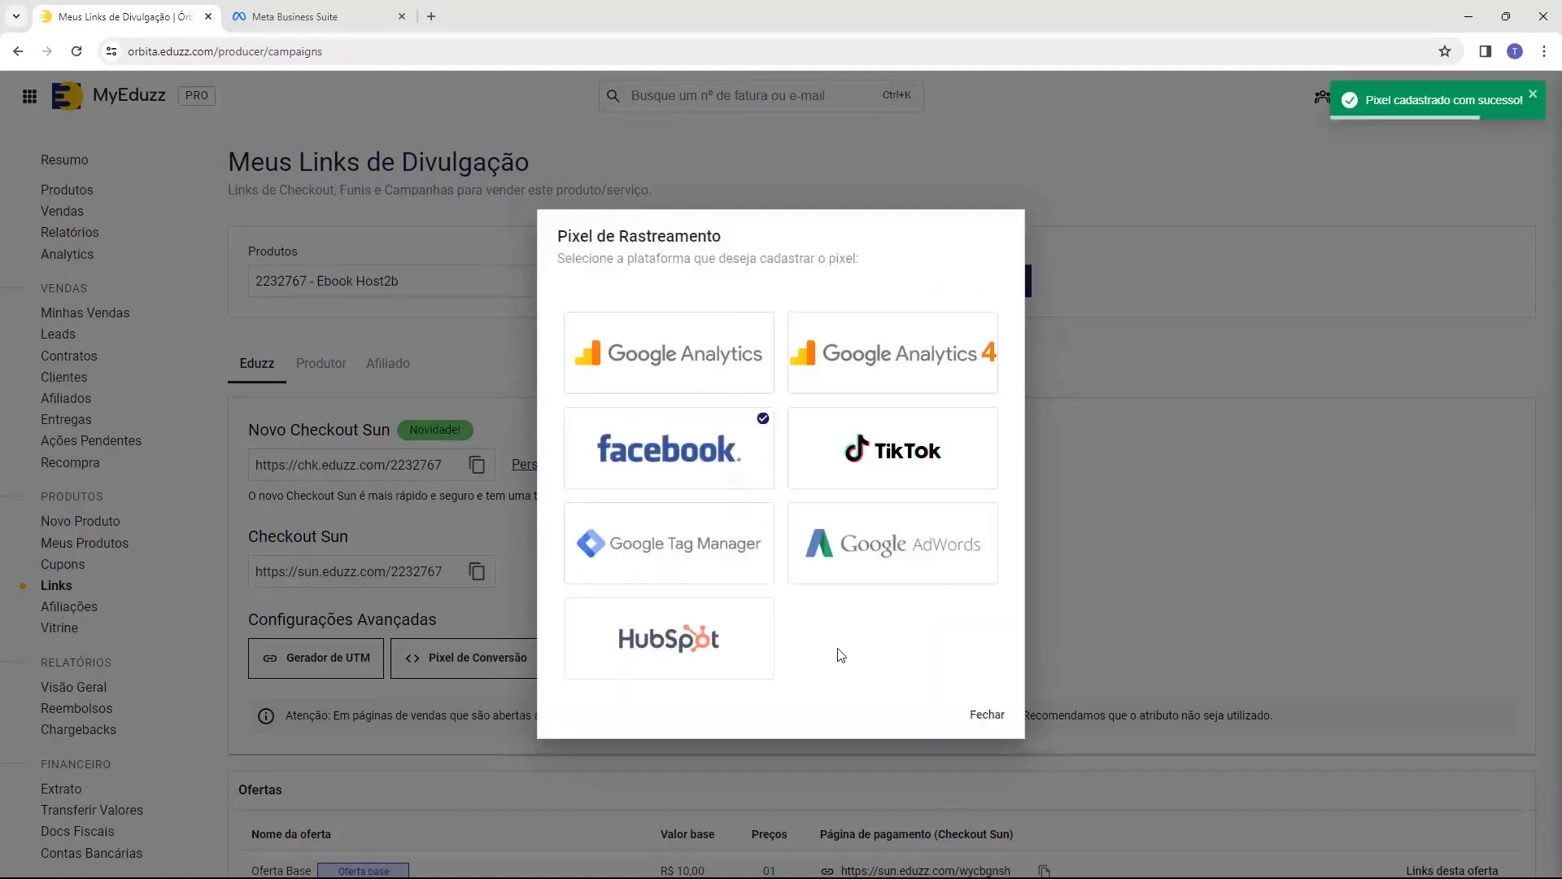